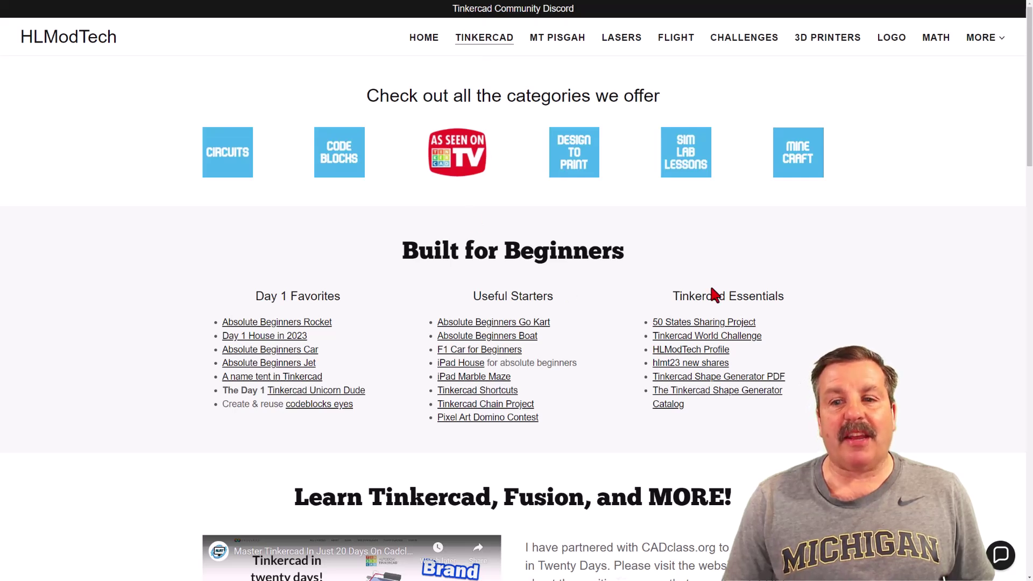
- Open the 'hlmt23 new shares' Tinkercad gallery from the HLModTech page
{"action": "left_click", "coordinate": [690, 365]}
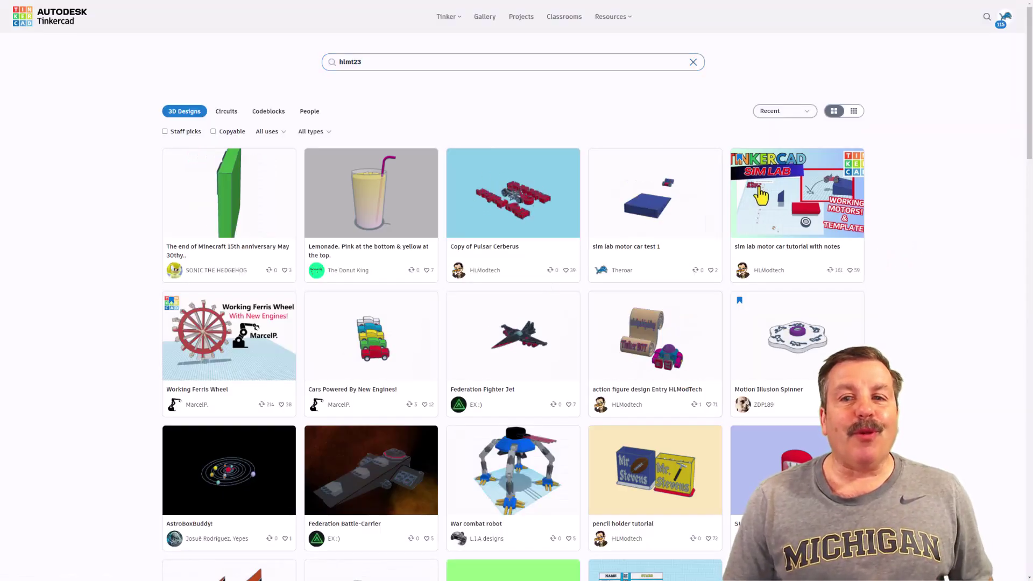
- Open the Motion Illusion Spinner design's details and add a reaction to it
{"action": "left_click", "coordinate": [787, 343]}
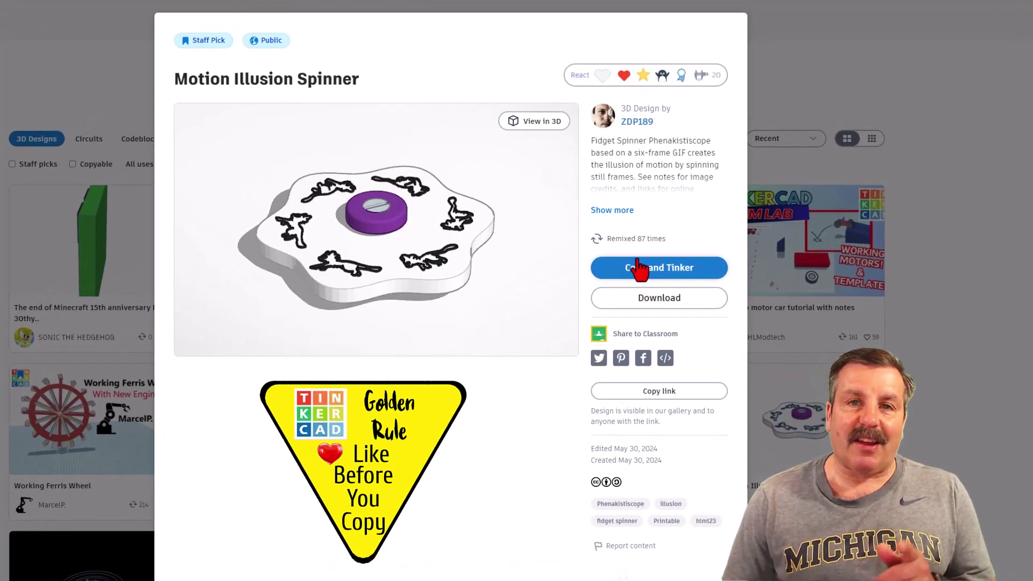
{"action": "left_click", "coordinate": [657, 77]}
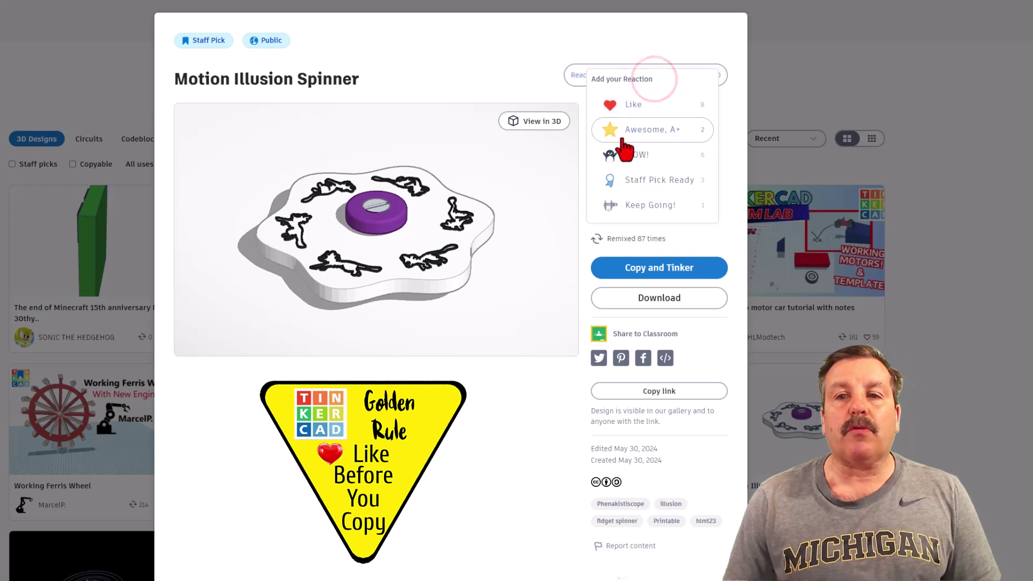
{"action": "left_click", "coordinate": [633, 176]}
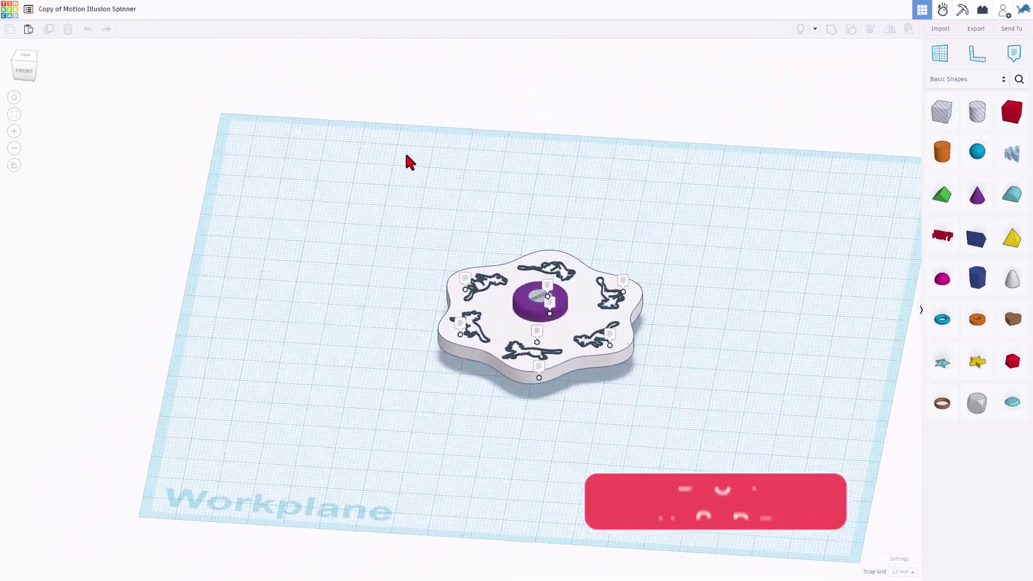
- Read the GIF-to-JPG, GIF-to-SVG and filament colour notes, then hide all notes
{"action": "right_click_drag", "start_coordinate": [409, 163], "coordinate": [520, 360]}
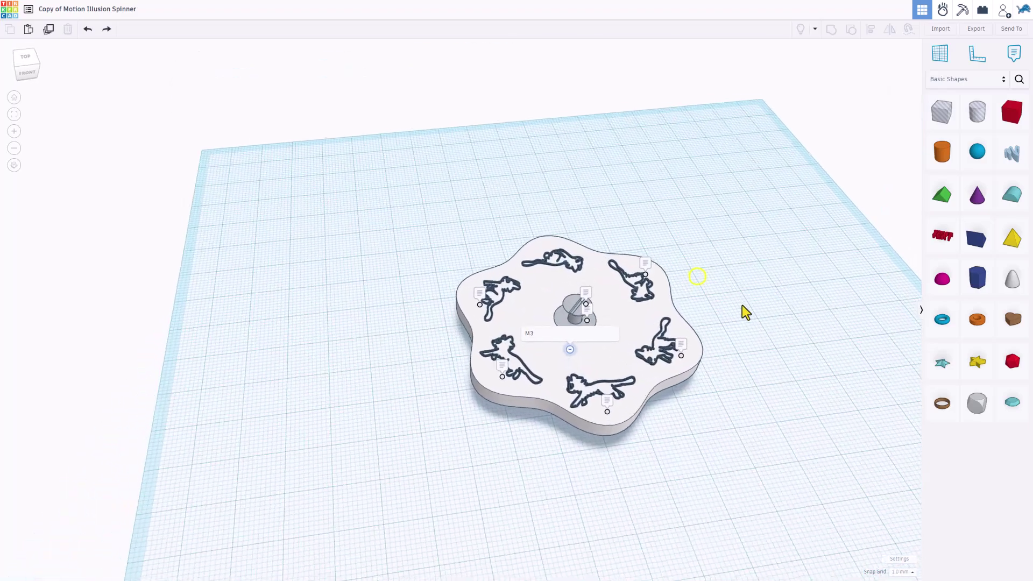
{"action": "right_click_drag", "start_coordinate": [688, 279], "coordinate": [625, 308]}
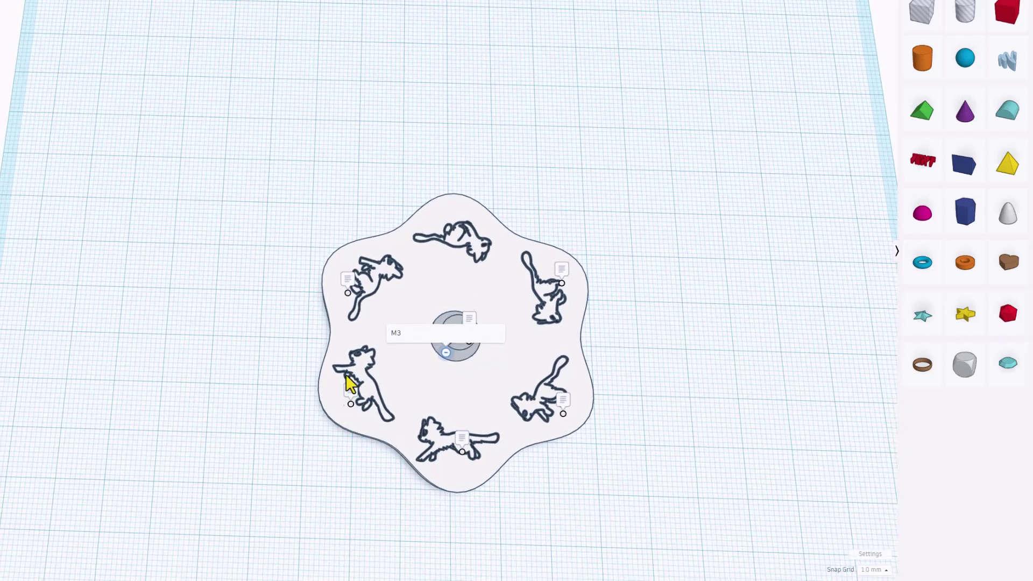
{"action": "left_click", "coordinate": [347, 391]}
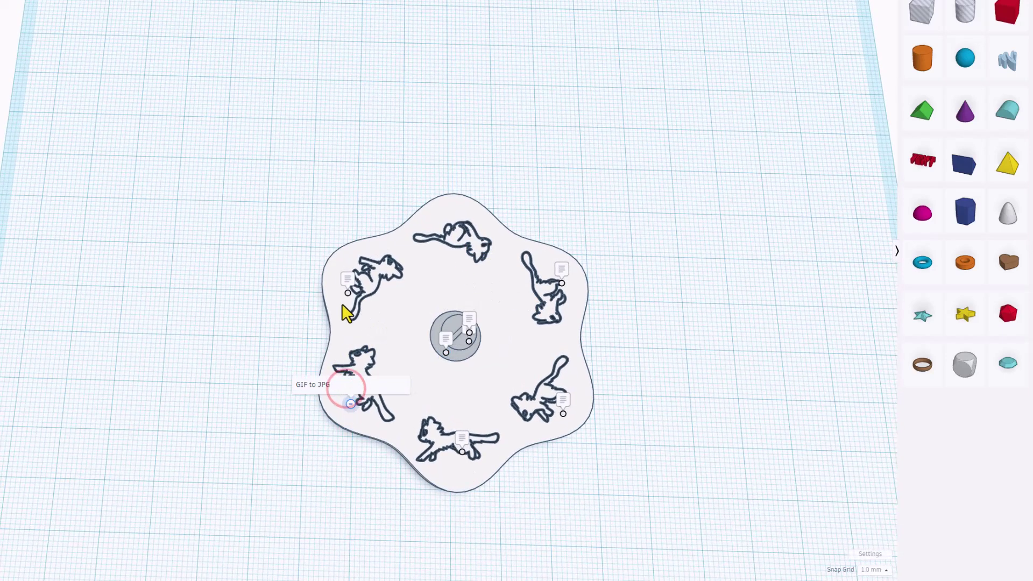
{"action": "left_click", "coordinate": [350, 284]}
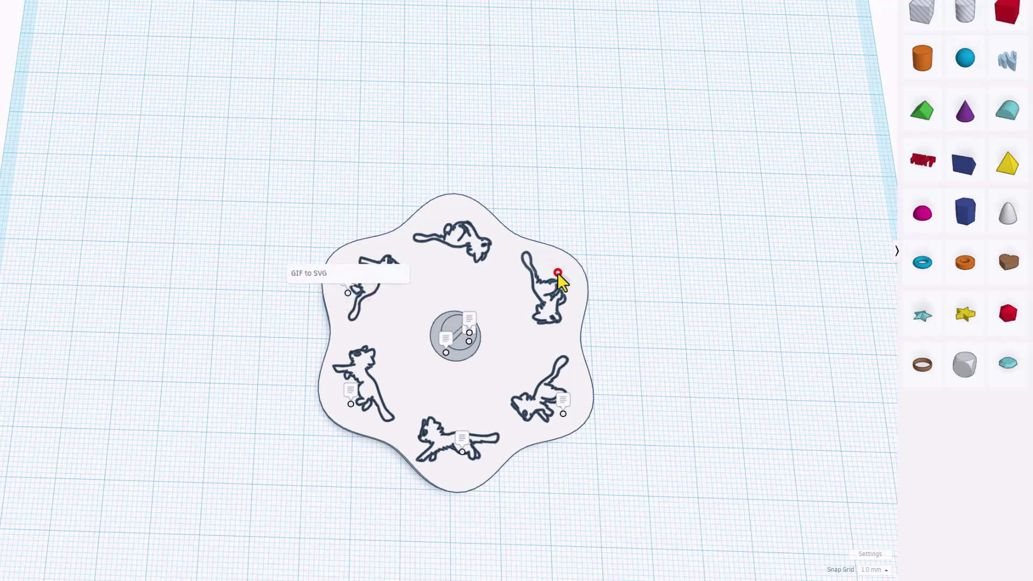
{"action": "left_click", "coordinate": [558, 273]}
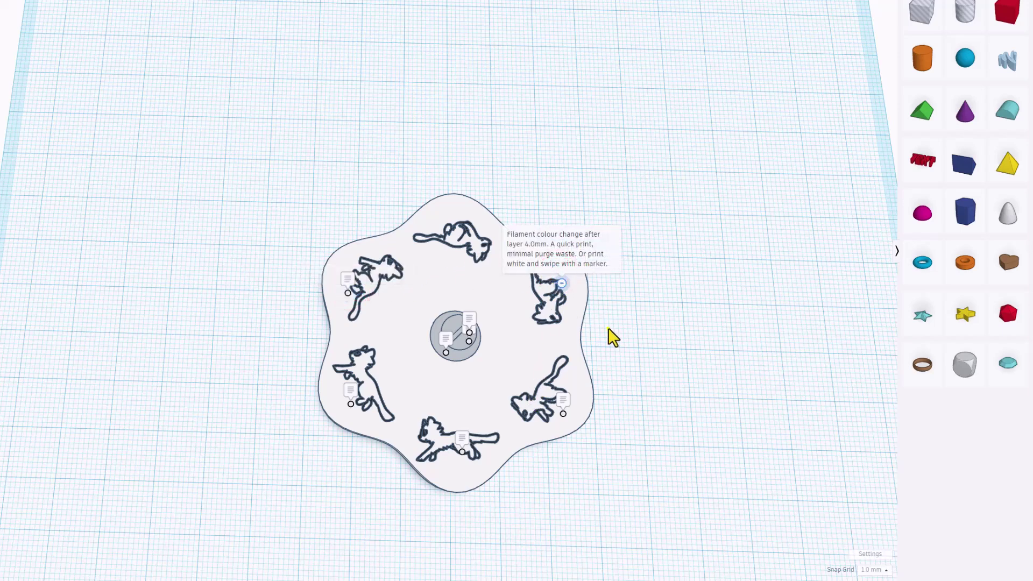
{"action": "mouse_move", "coordinate": [609, 338]}
{"action": "right_mouse_down"}
{"action": "mouse_move", "coordinate": [622, 287]}
{"action": "mouse_move", "coordinate": [491, 277]}
{"action": "right_mouse_up"}
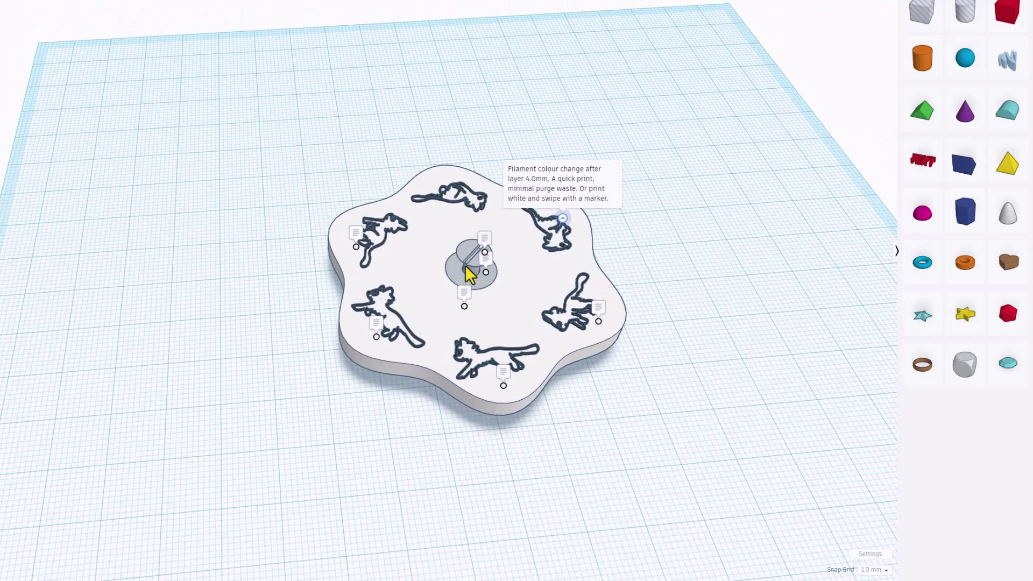
{"action": "key", "text": "shift+n"}
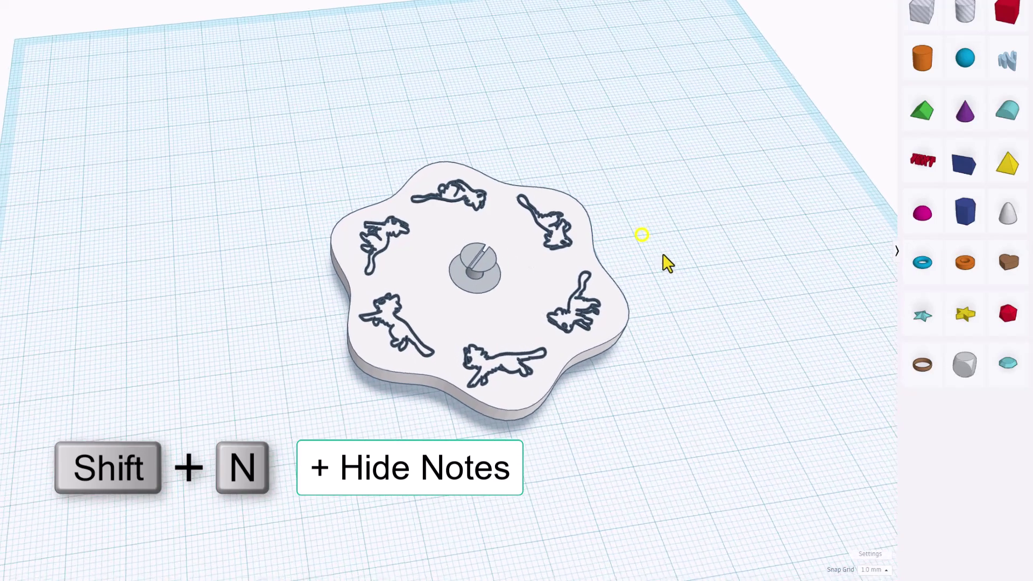
- Delete the centre screw and the part inside the spinner's centre hole
{"action": "right_click_drag", "start_coordinate": [652, 229], "coordinate": [566, 258]}
{"action": "left_click", "coordinate": [473, 292]}
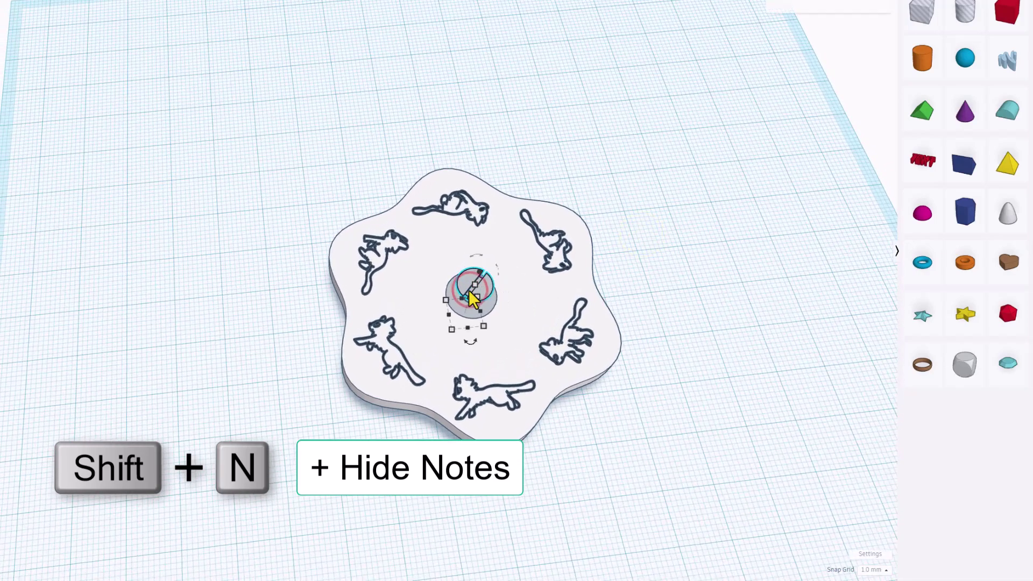
{"action": "key", "text": "Delete"}
{"action": "key", "text": "Delete"}
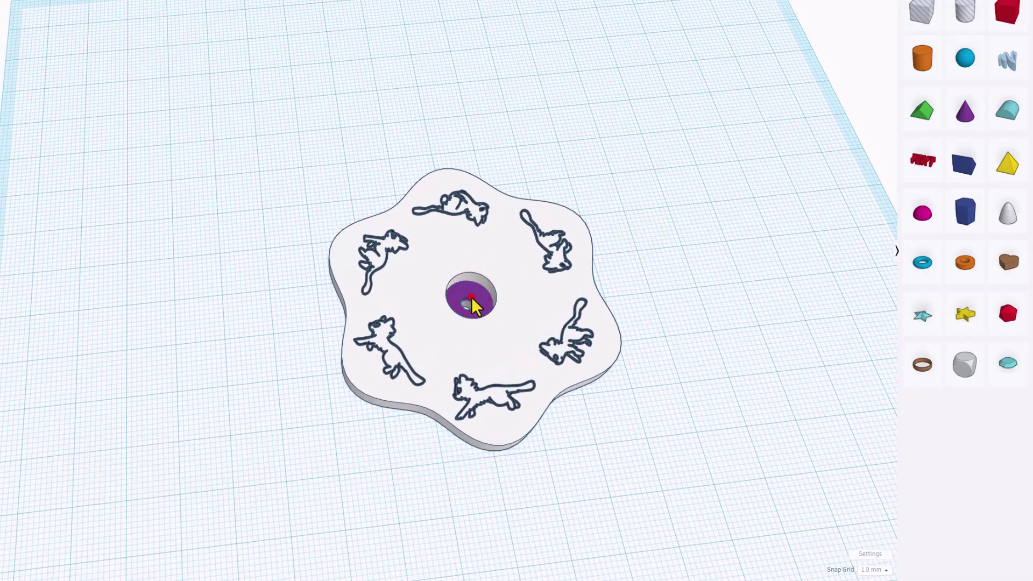
{"action": "scroll", "coordinate": [470, 303], "scroll_direction": "up", "scroll_amount": 1}
{"action": "left_click", "coordinate": [471, 313]}
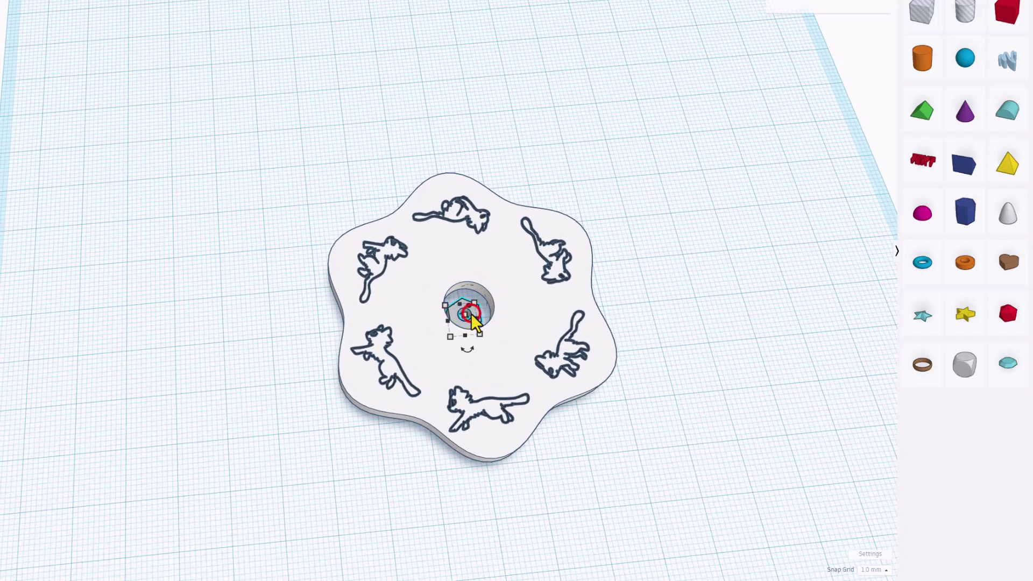
{"action": "key", "text": "Delete"}
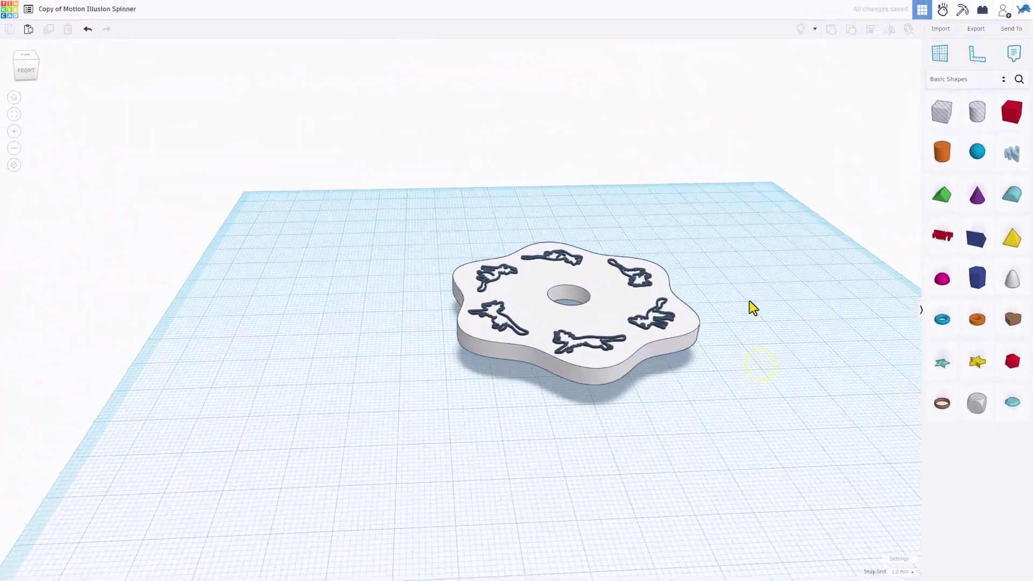
- Place a Sim Lab axle connector on the workplane
{"action": "left_click", "coordinate": [965, 81]}
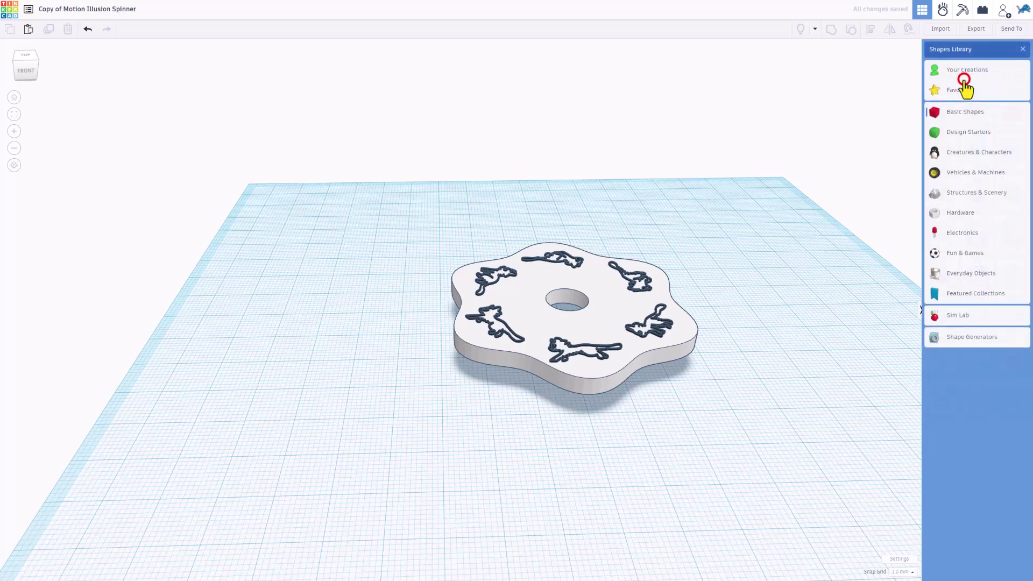
{"action": "left_click", "coordinate": [955, 316]}
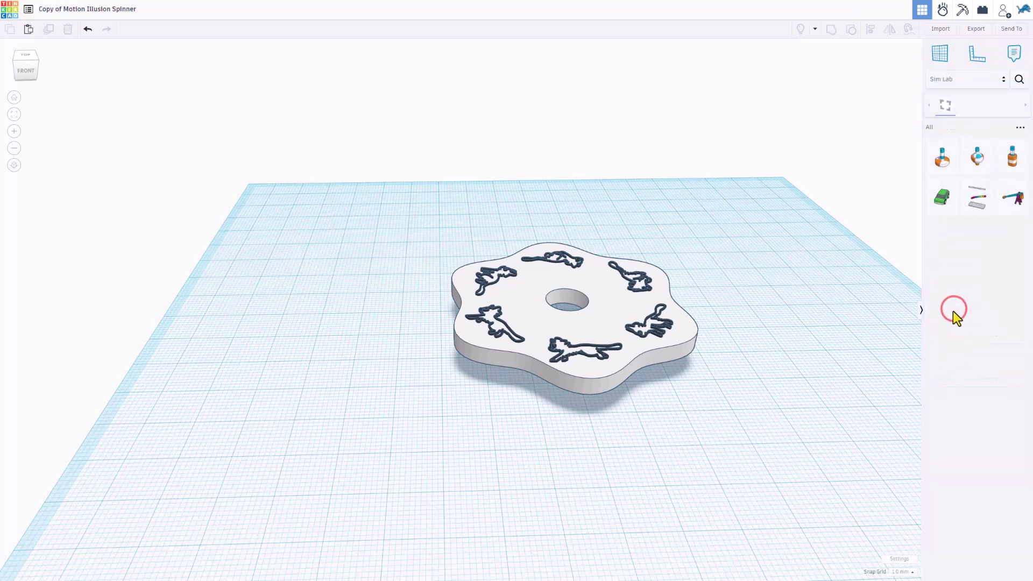
{"action": "left_click_drag", "start_coordinate": [945, 162], "coordinate": [363, 378]}
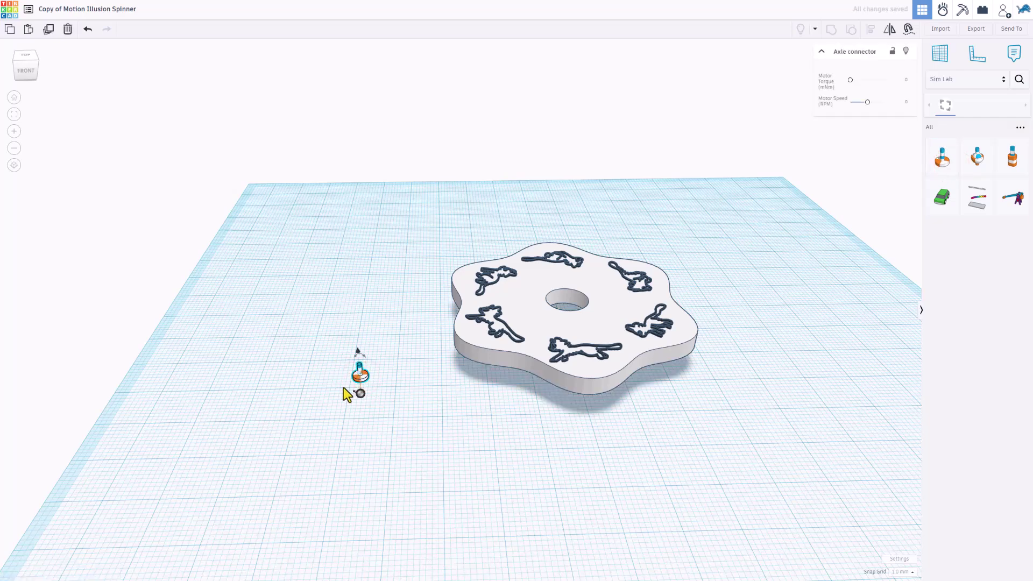
{"action": "right_click_drag", "start_coordinate": [343, 388], "coordinate": [219, 466]}
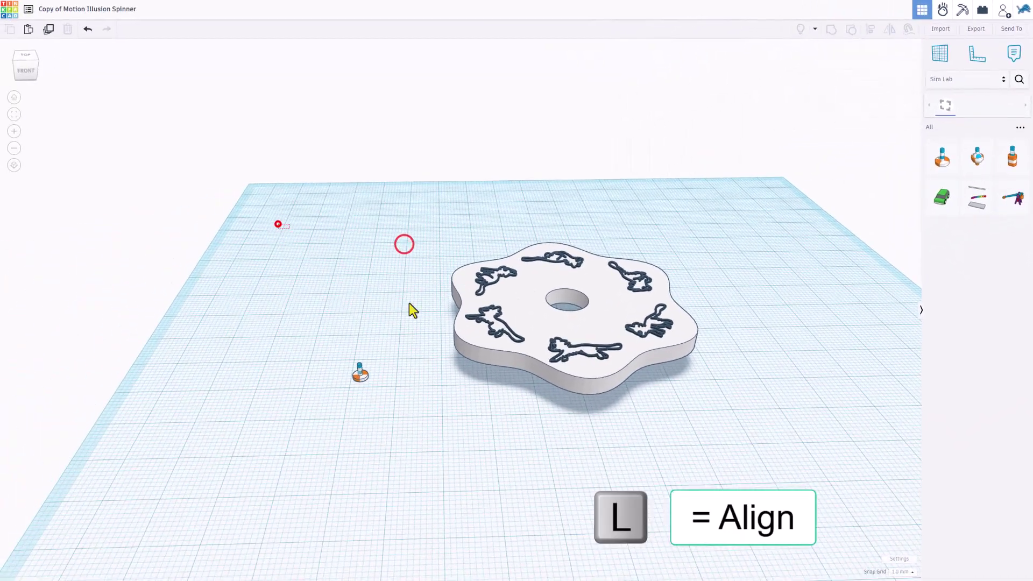
- Centre the axle connector on the spinner with the Align tool
{"action": "left_click_drag", "start_coordinate": [278, 224], "coordinate": [714, 476]}
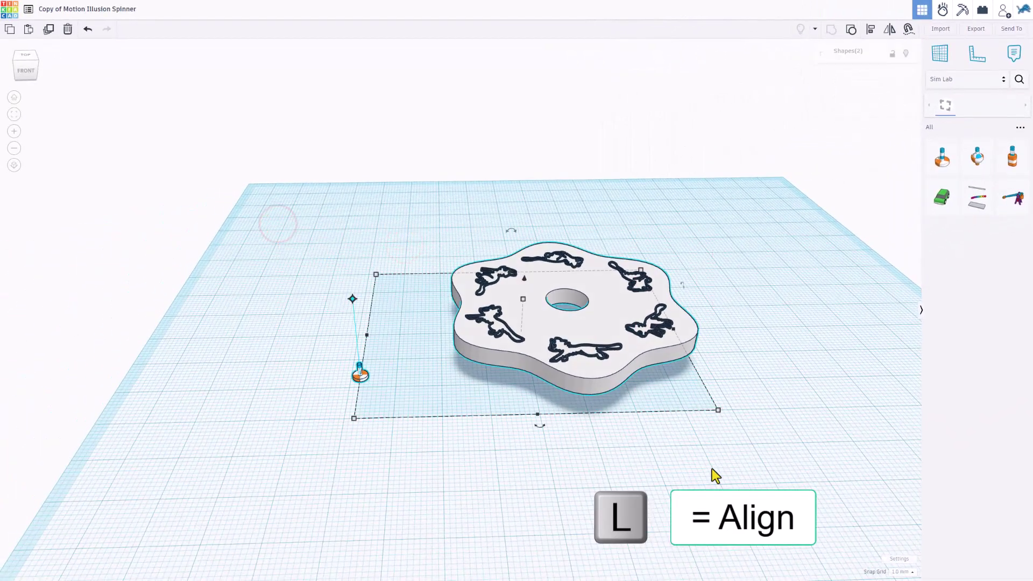
{"action": "key", "text": "l"}
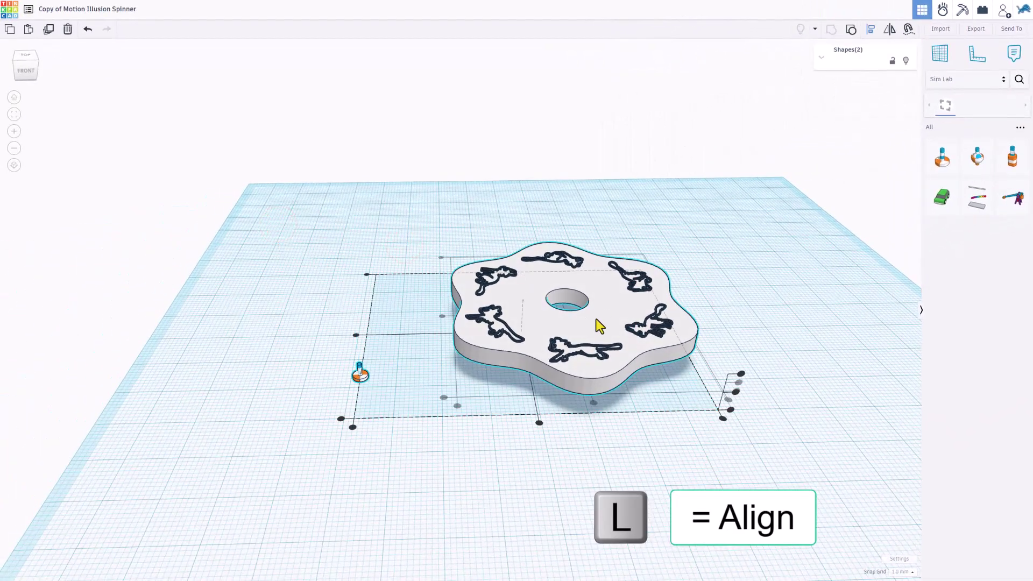
{"action": "left_click", "coordinate": [592, 403]}
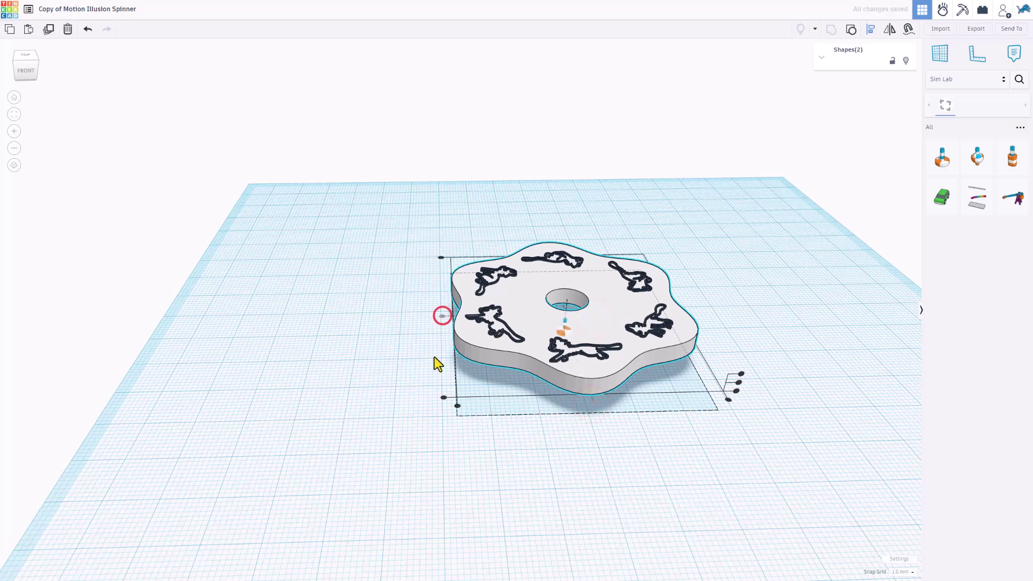
{"action": "left_click", "coordinate": [442, 372]}
- Give the selected axle connector's motor 170 mNm torque and 30 RPM speed
{"action": "mouse_move", "coordinate": [559, 385]}
{"action": "right_mouse_down"}
{"action": "mouse_move", "coordinate": [574, 293]}
{"action": "mouse_move", "coordinate": [611, 341]}
{"action": "right_mouse_up"}
{"action": "left_click", "coordinate": [571, 290]}
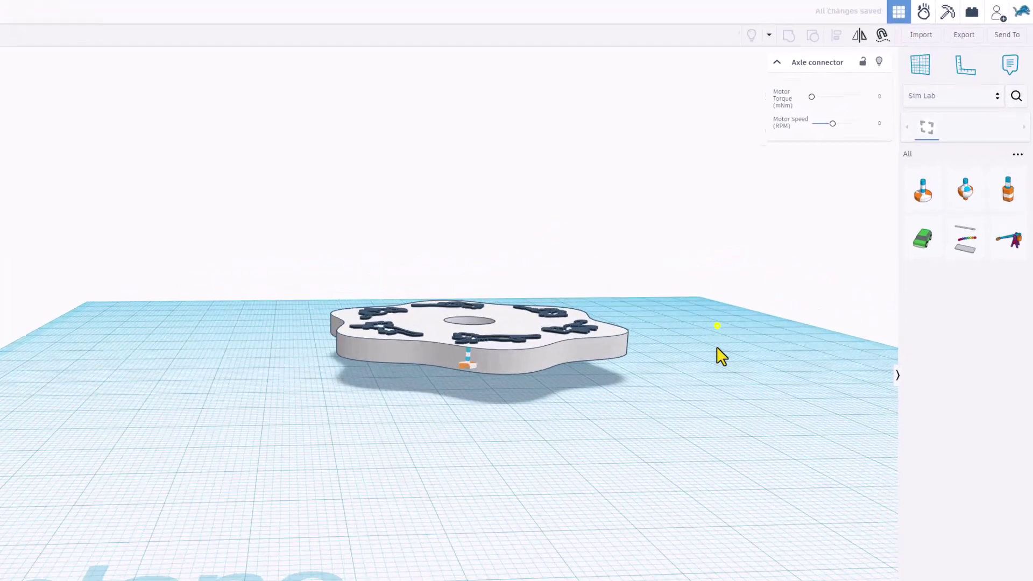
{"action": "right_click_drag", "start_coordinate": [717, 326], "coordinate": [725, 243]}
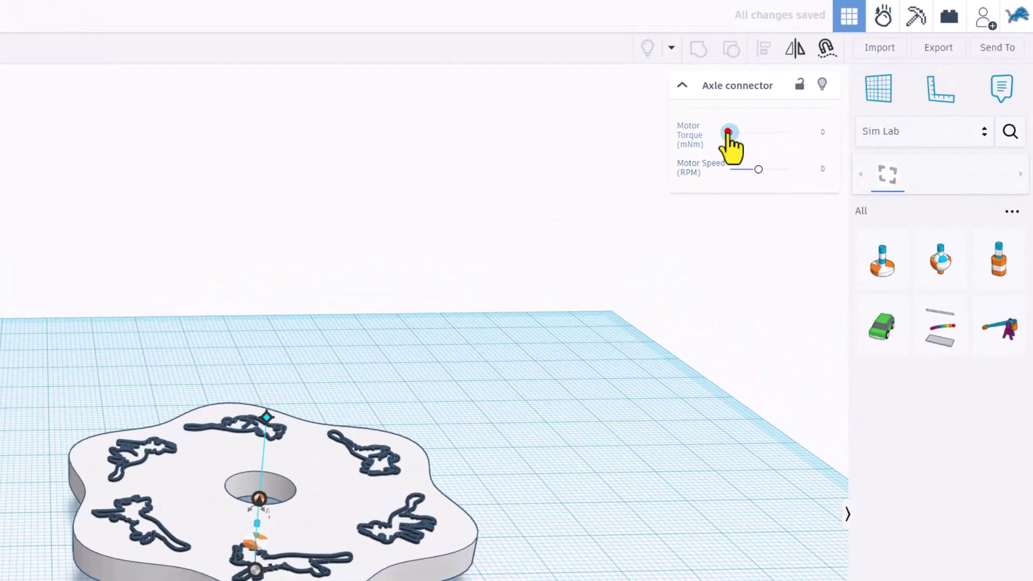
{"action": "left_click_drag", "start_coordinate": [729, 133], "coordinate": [788, 133]}
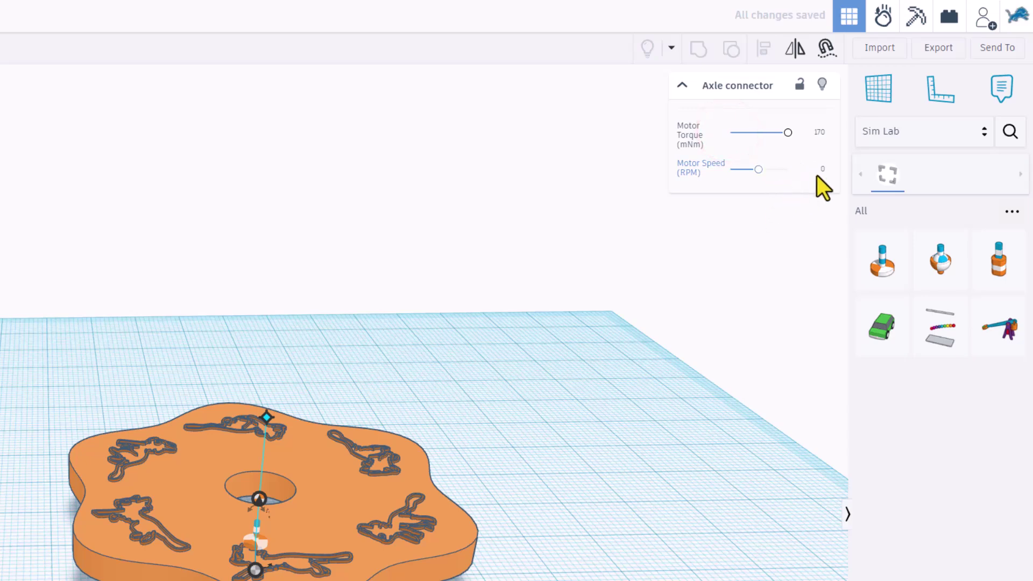
{"action": "left_click", "coordinate": [818, 171]}
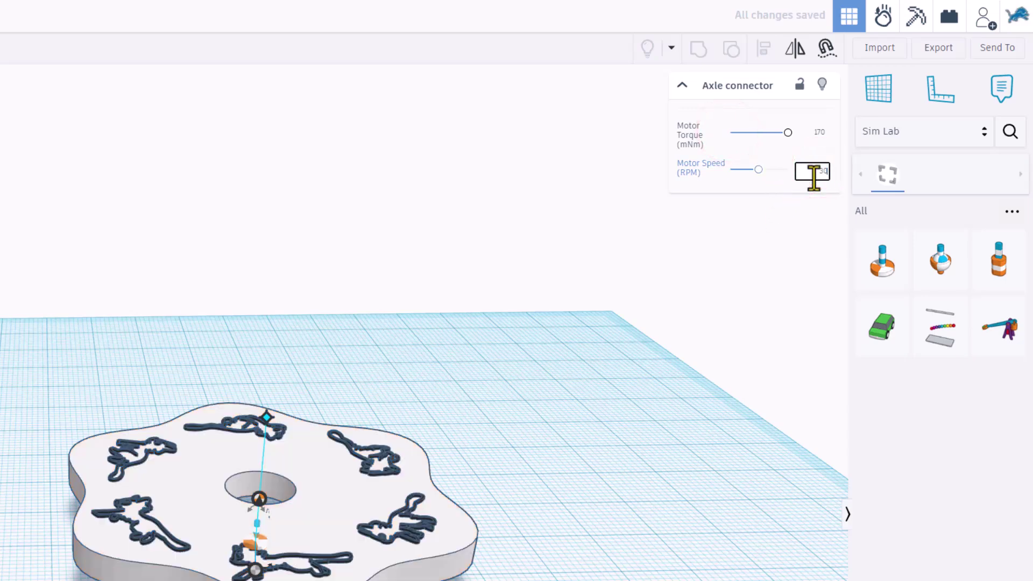
{"action": "key", "text": "Return"}
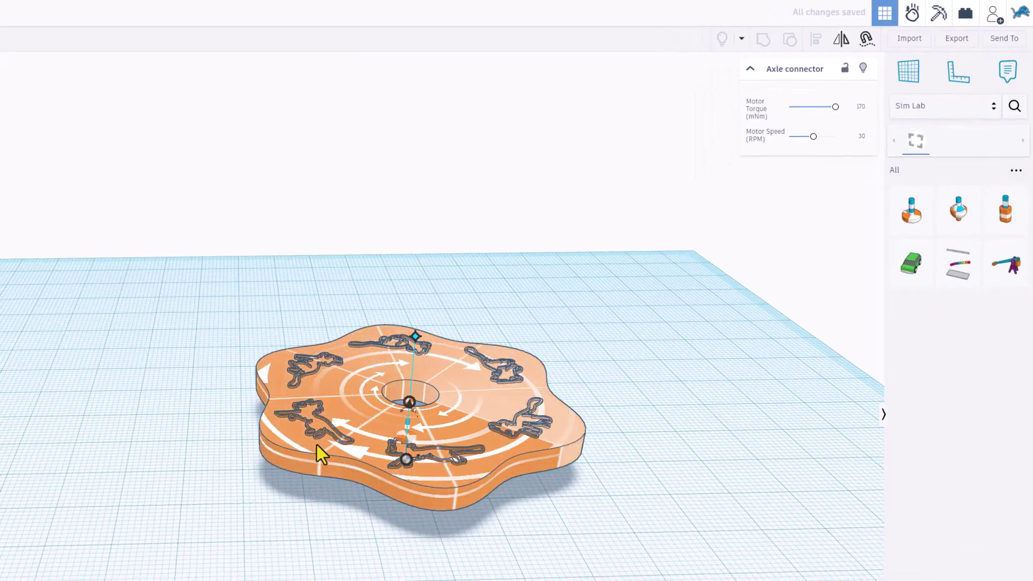
{"action": "left_click", "coordinate": [317, 445]}
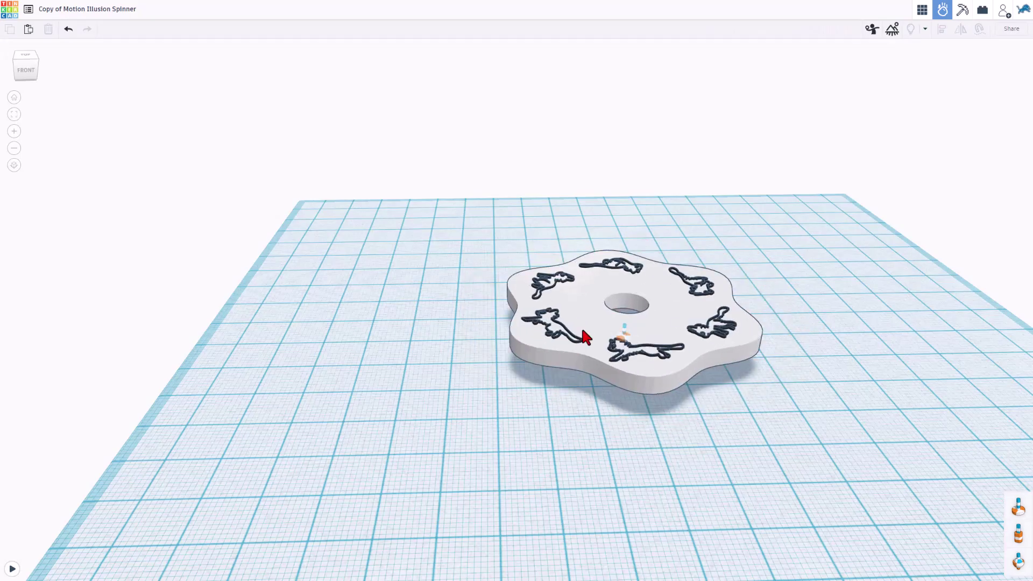
{"action": "left_click", "coordinate": [12, 569]}
{"action": "right_click_drag", "start_coordinate": [225, 480], "coordinate": [328, 441]}
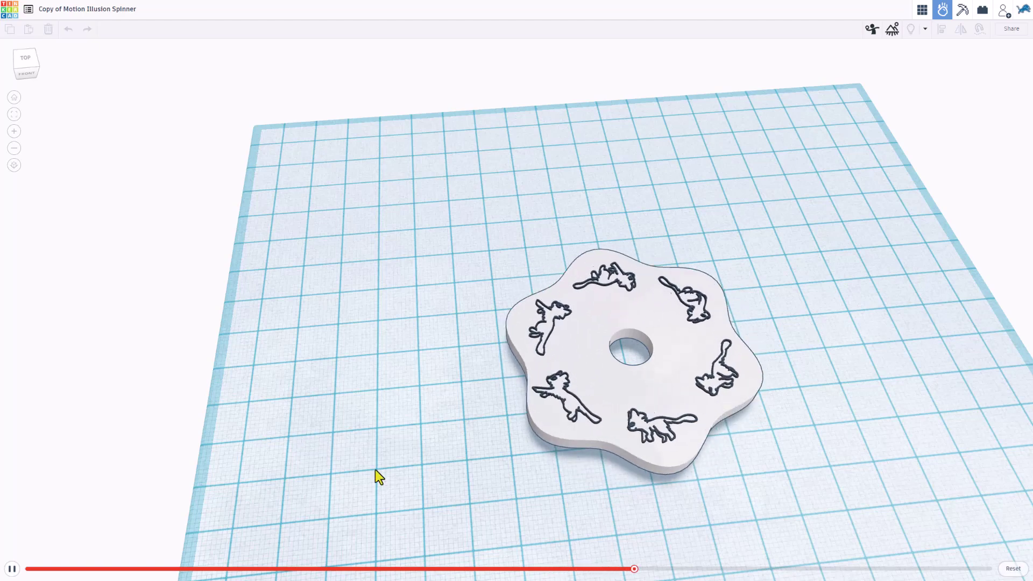
{"action": "left_click", "coordinate": [1013, 571]}
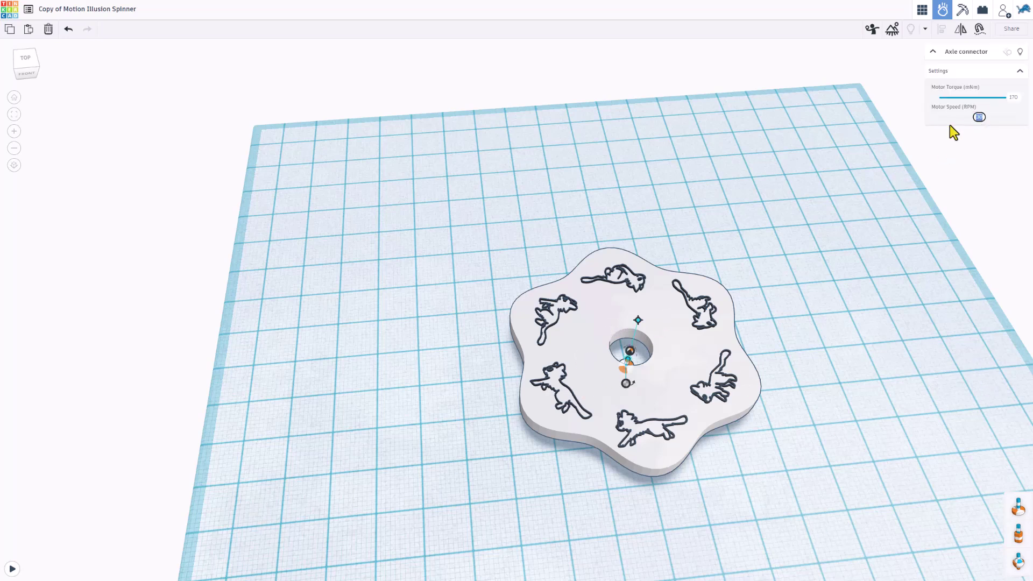
- Set the axle motor to 300 RPM and play the simulation, viewing it from several angles
{"action": "left_click", "coordinate": [978, 120]}
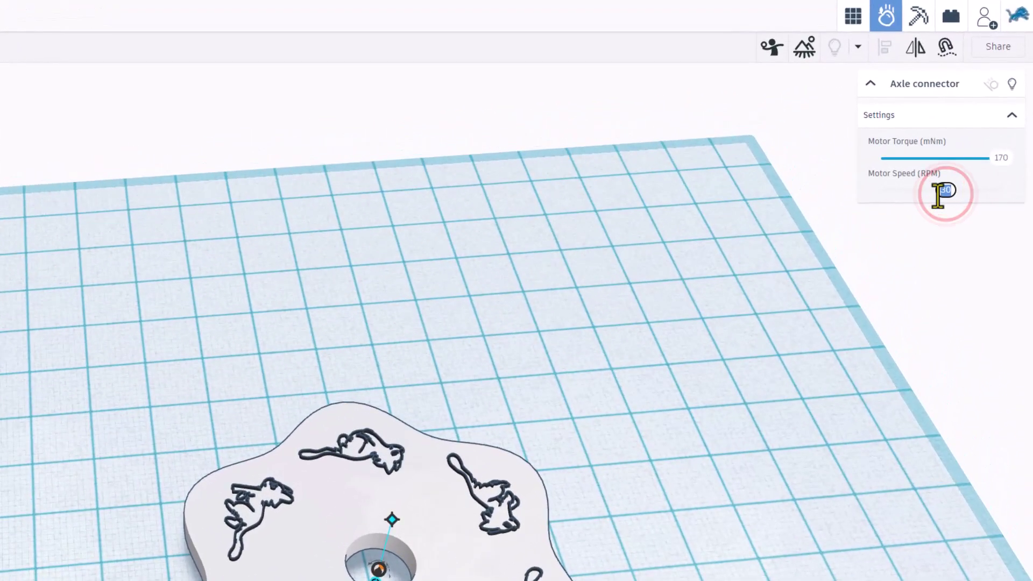
{"action": "key", "text": "Return"}
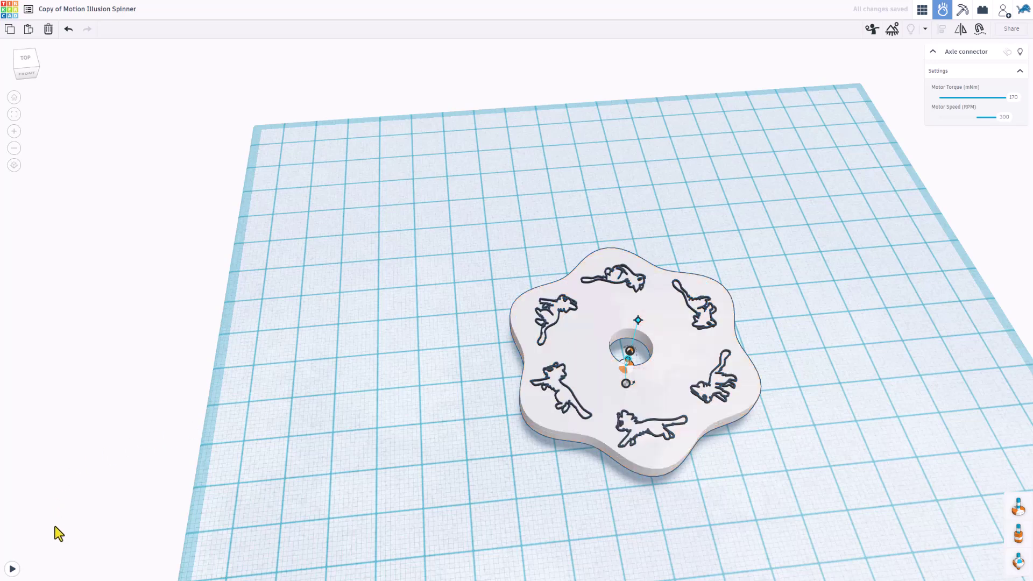
{"action": "left_click", "coordinate": [11, 569]}
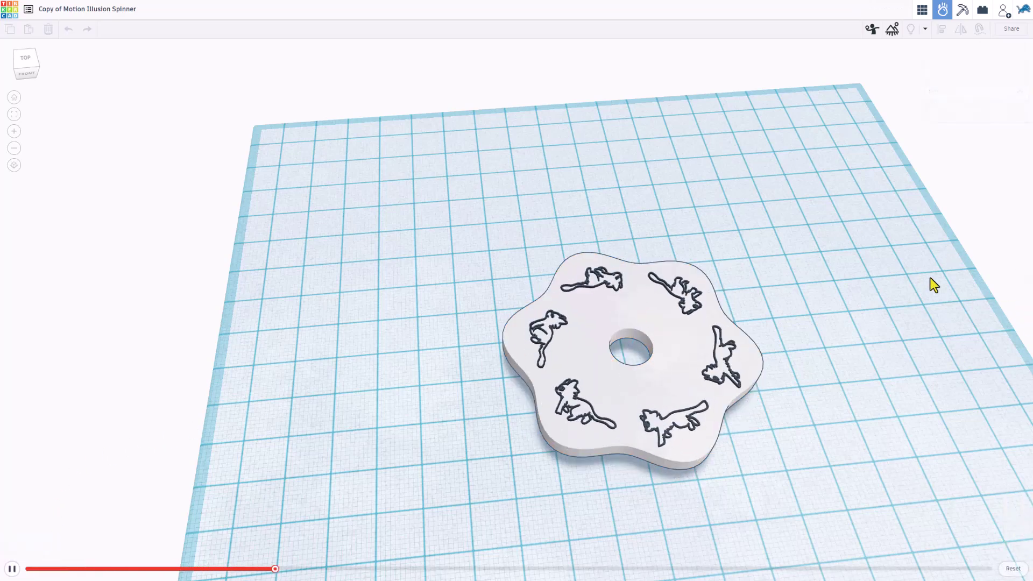
{"action": "right_click_drag", "start_coordinate": [930, 278], "coordinate": [910, 322]}
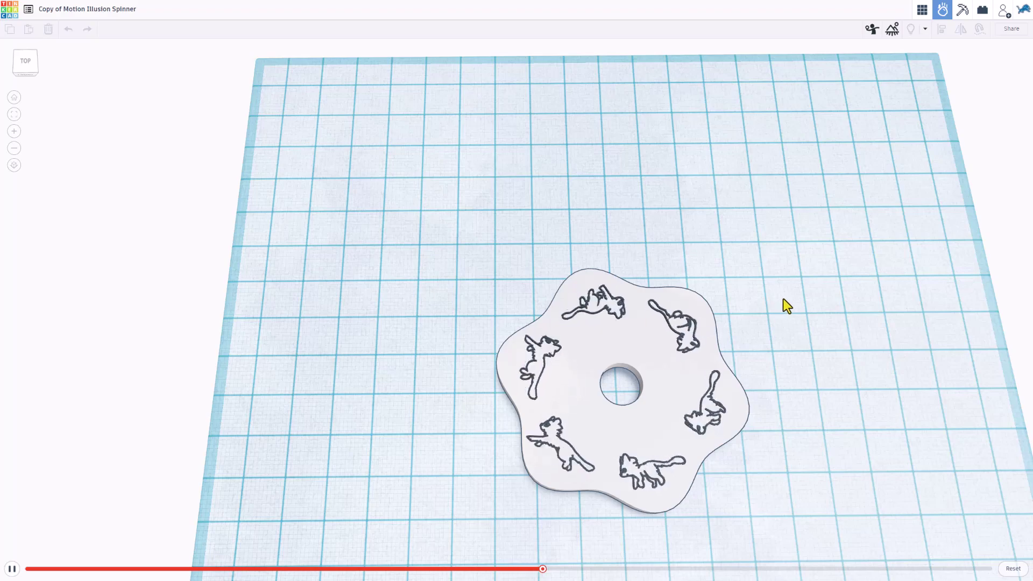
{"action": "mouse_move", "coordinate": [815, 316]}
{"action": "right_mouse_down"}
{"action": "mouse_move", "coordinate": [805, 299]}
{"action": "mouse_move", "coordinate": [820, 301]}
{"action": "right_mouse_up"}
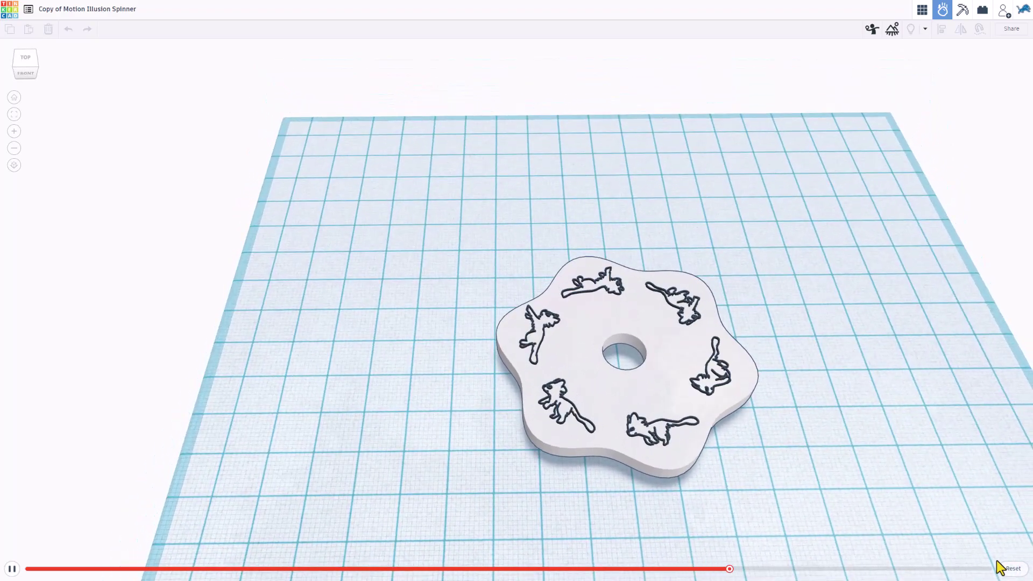
- Reset the simulation and rerun it with the axle motor at 311 RPM
{"action": "left_click", "coordinate": [1013, 569]}
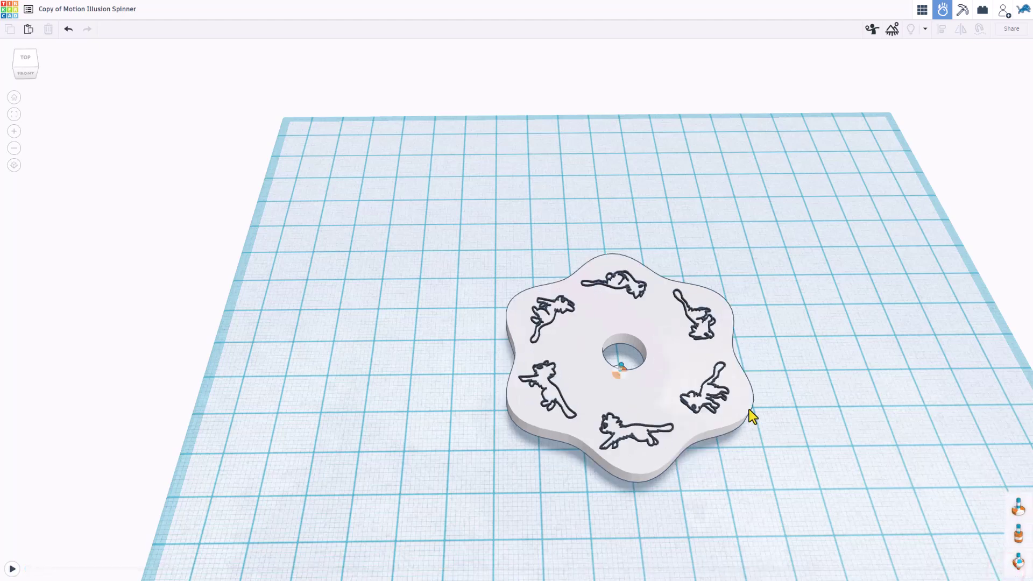
{"action": "left_click", "coordinate": [618, 368]}
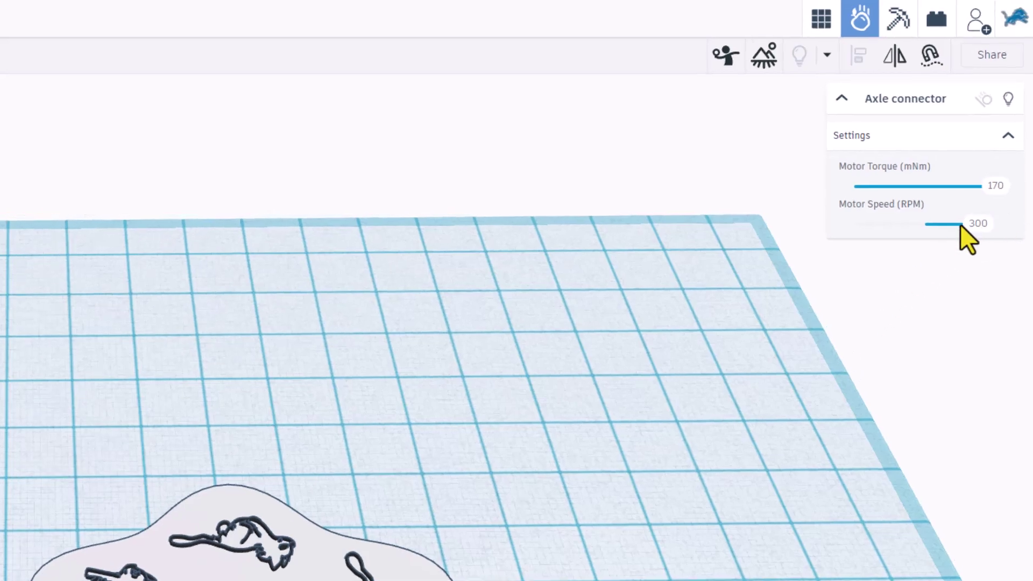
{"action": "type", "text": "311"}
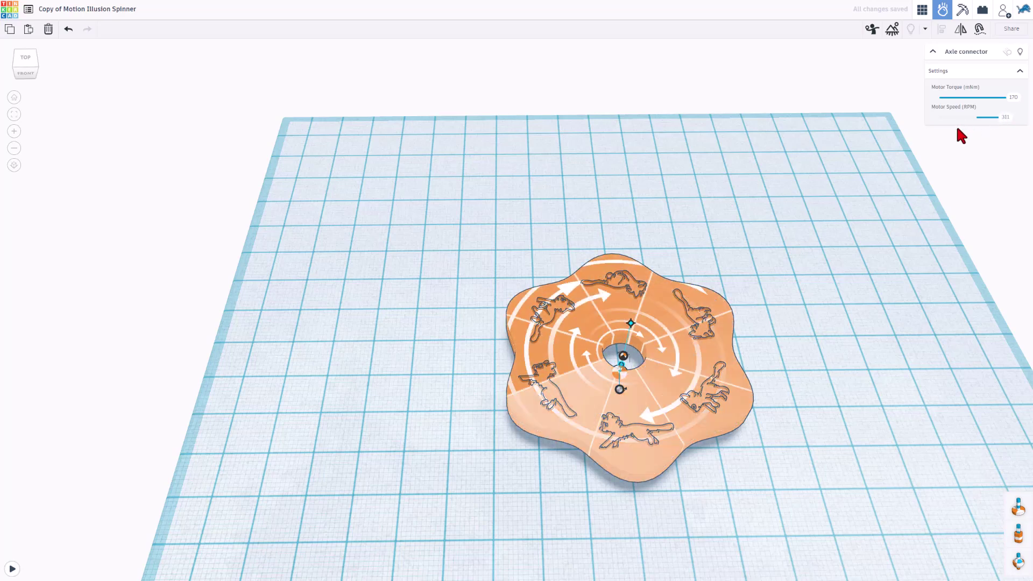
{"action": "left_click", "coordinate": [12, 570]}
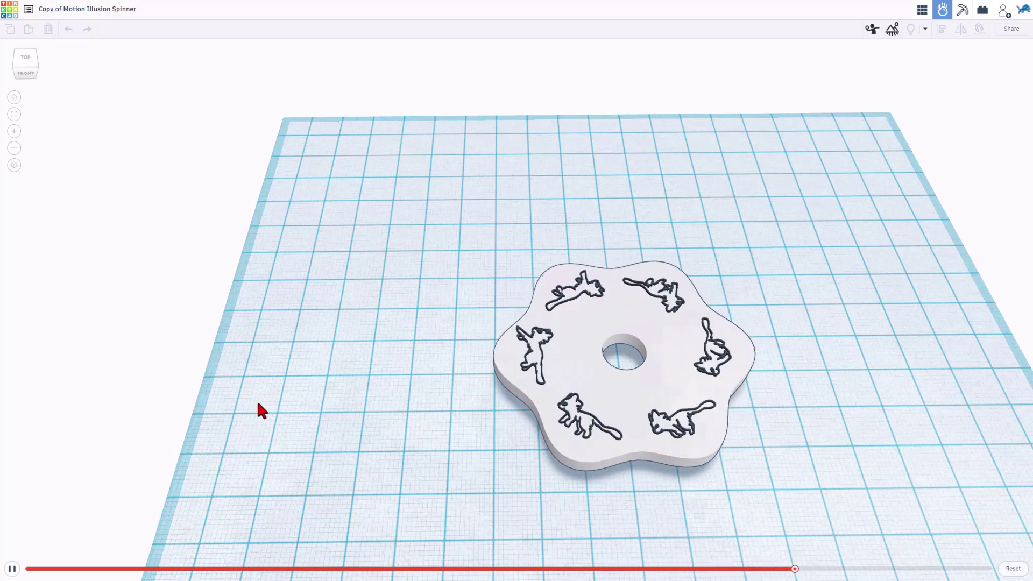
{"action": "mouse_move", "coordinate": [259, 412]}
{"action": "right_mouse_down"}
{"action": "mouse_move", "coordinate": [271, 439]}
{"action": "mouse_move", "coordinate": [277, 395]}
{"action": "mouse_move", "coordinate": [236, 354]}
{"action": "right_mouse_up"}
{"action": "scroll", "coordinate": [305, 393], "scroll_direction": "up", "scroll_amount": 2}
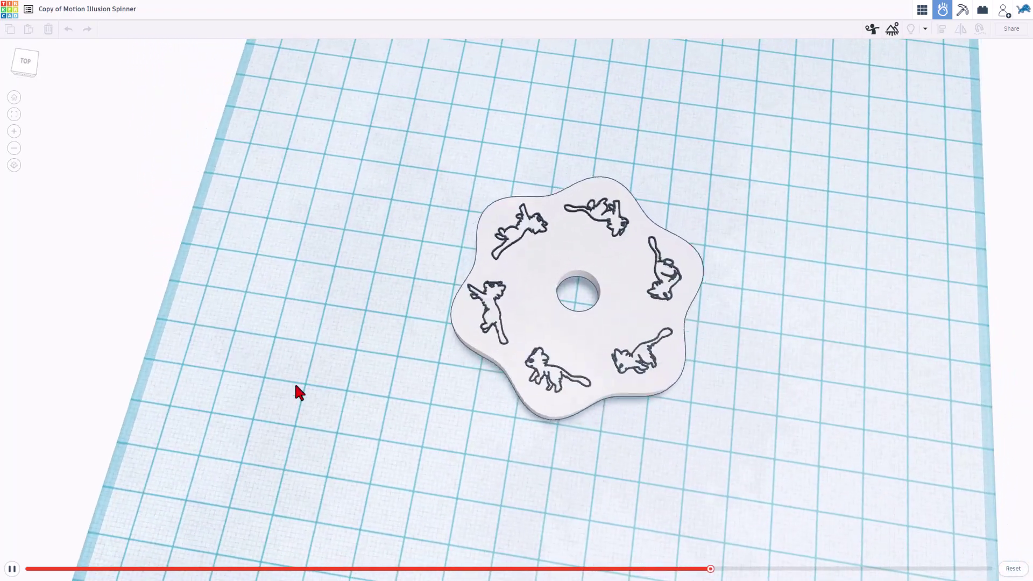
{"action": "mouse_move", "coordinate": [237, 363]}
{"action": "right_mouse_down"}
{"action": "mouse_move", "coordinate": [308, 396]}
{"action": "mouse_move", "coordinate": [685, 436]}
{"action": "right_mouse_up"}
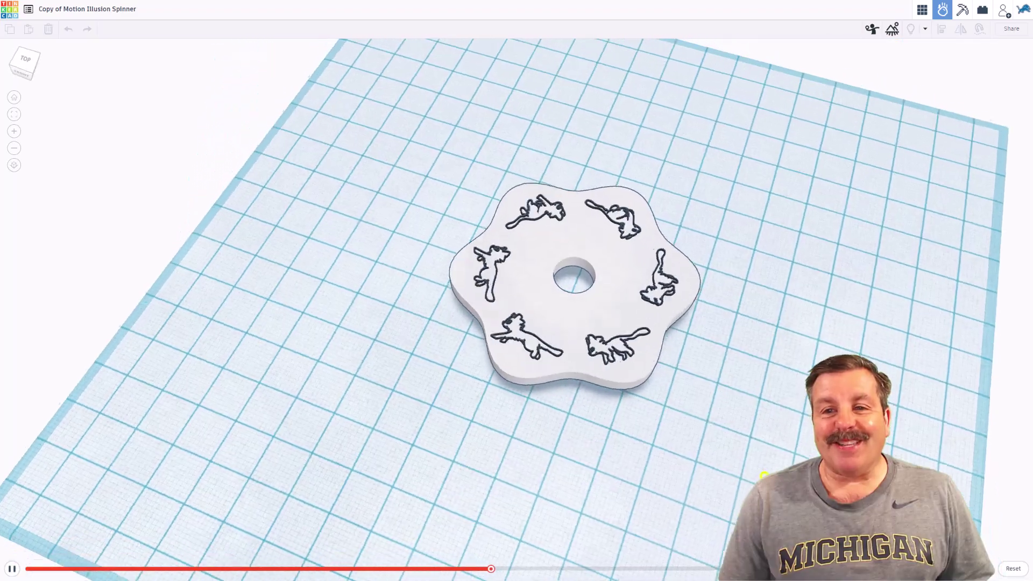
{"action": "mouse_move", "coordinate": [763, 472]}
{"action": "right_mouse_down"}
{"action": "mouse_move", "coordinate": [694, 436]}
{"action": "mouse_move", "coordinate": [613, 420]}
{"action": "right_mouse_up"}
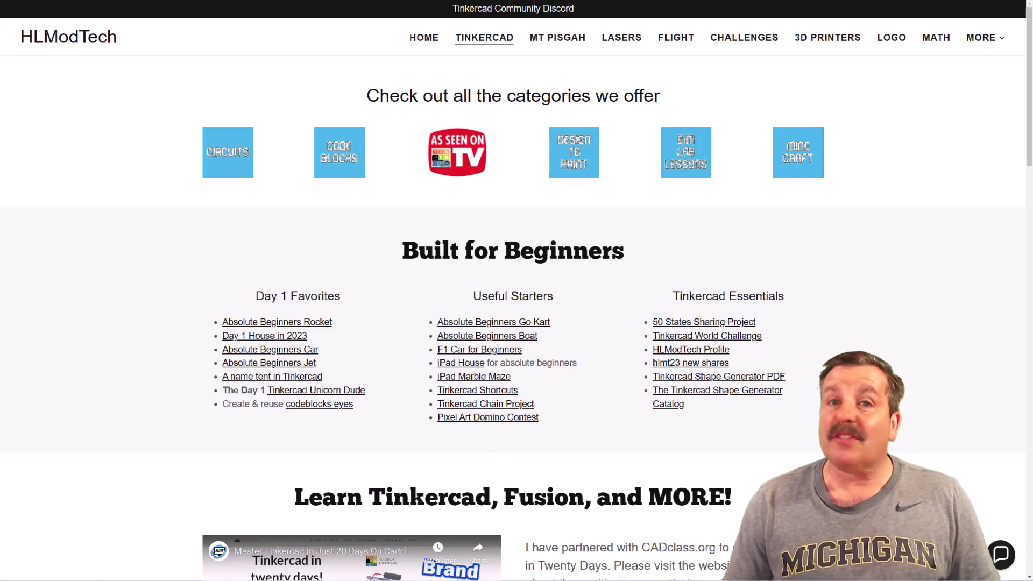
{"action": "scroll", "coordinate": [836, 462], "scroll_direction": "down", "scroll_amount": 1}
{"action": "scroll", "coordinate": [834, 462], "scroll_direction": "down", "scroll_amount": 1}
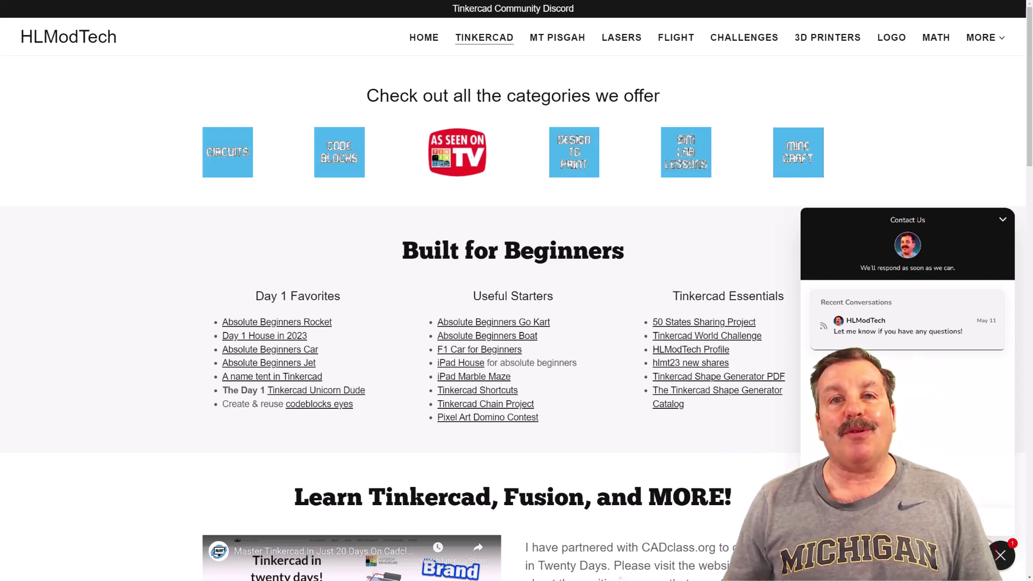
{"action": "left_click", "coordinate": [498, 8]}
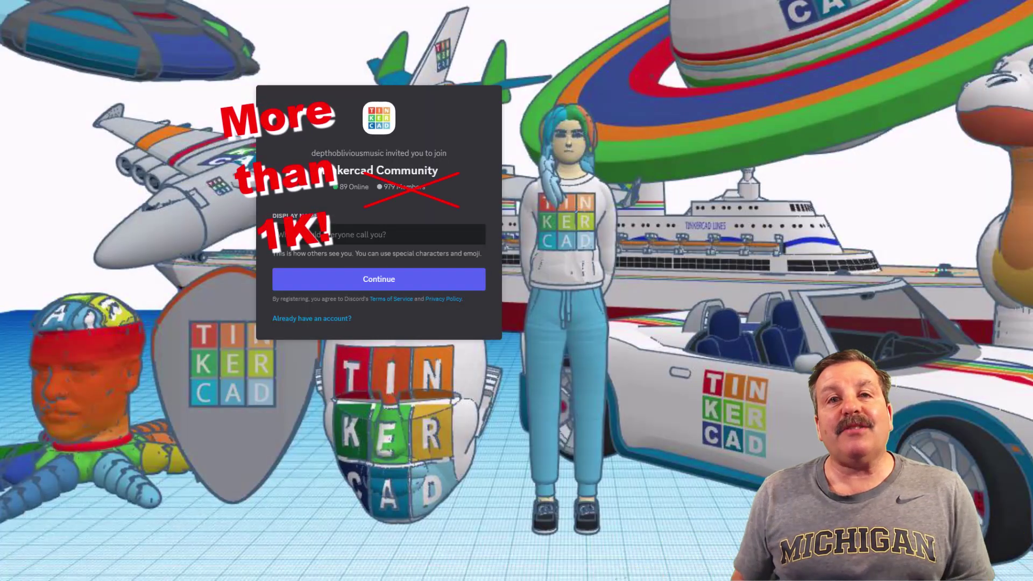